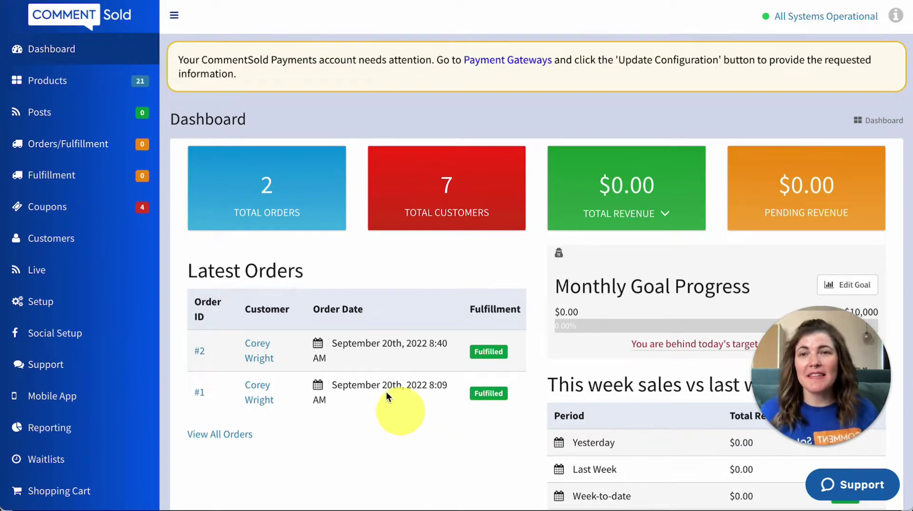
Go to the Products list and open a blank Add Product form.
{"action": "left_click", "coordinate": [146, 85]}
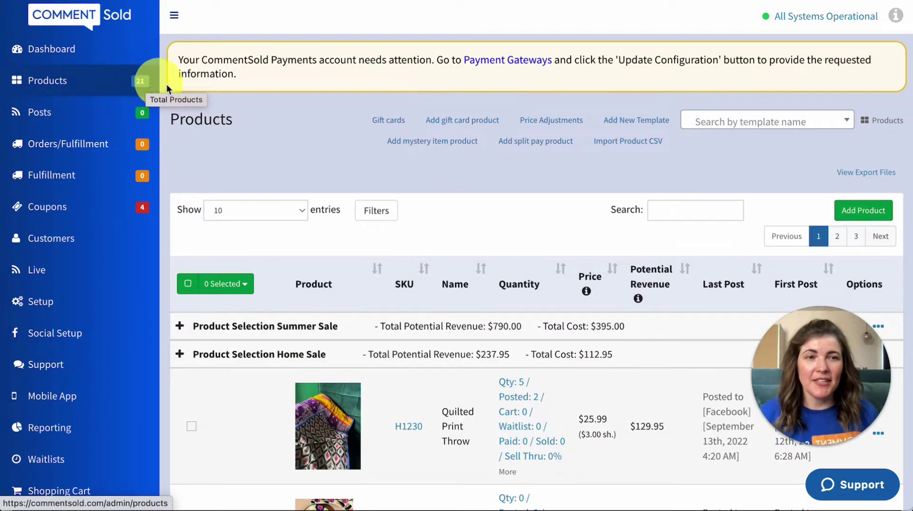
{"action": "left_click", "coordinate": [861, 220]}
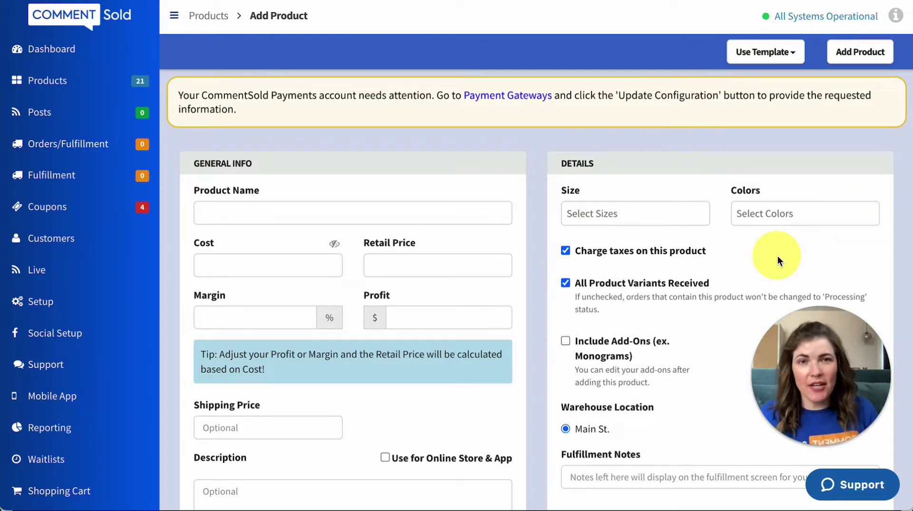
Enter Product SKU S1234 and choose Amelia as the product's brand.
{"action": "scroll", "coordinate": [752, 239], "scroll_direction": "down", "scroll_amount": 1}
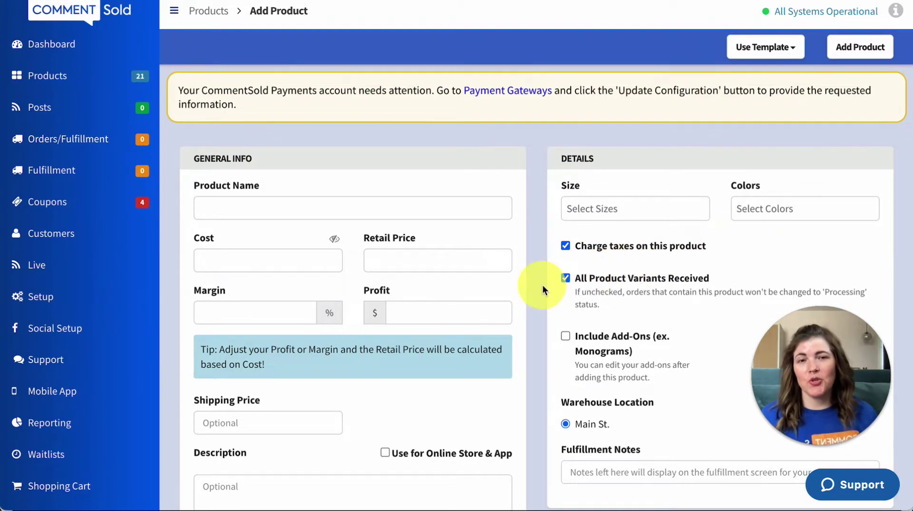
{"action": "scroll", "coordinate": [542, 285], "scroll_direction": "down", "scroll_amount": 1}
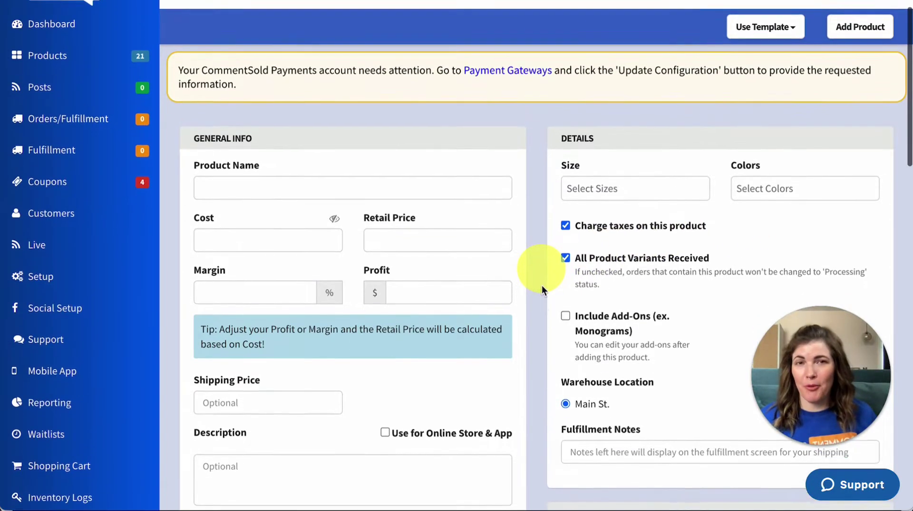
{"action": "scroll", "coordinate": [541, 287], "scroll_direction": "down", "scroll_amount": 3}
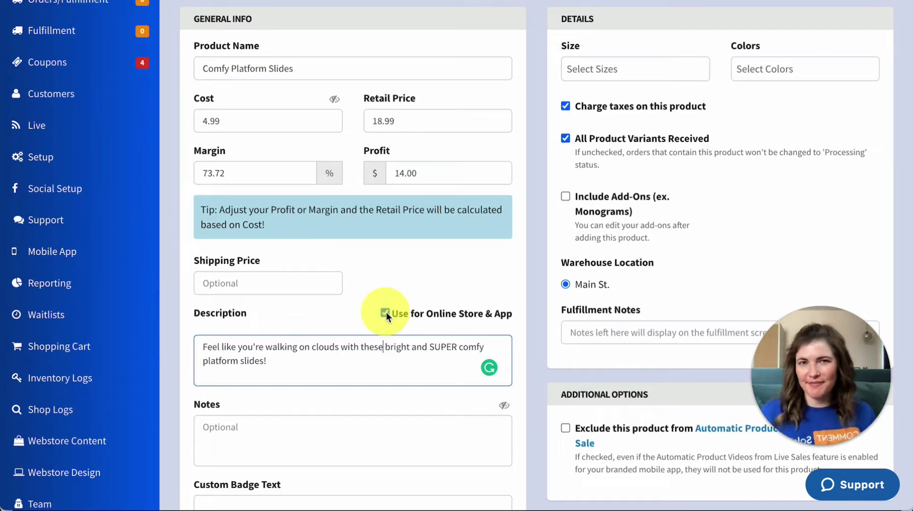
{"action": "scroll", "coordinate": [385, 312], "scroll_direction": "down", "scroll_amount": 8}
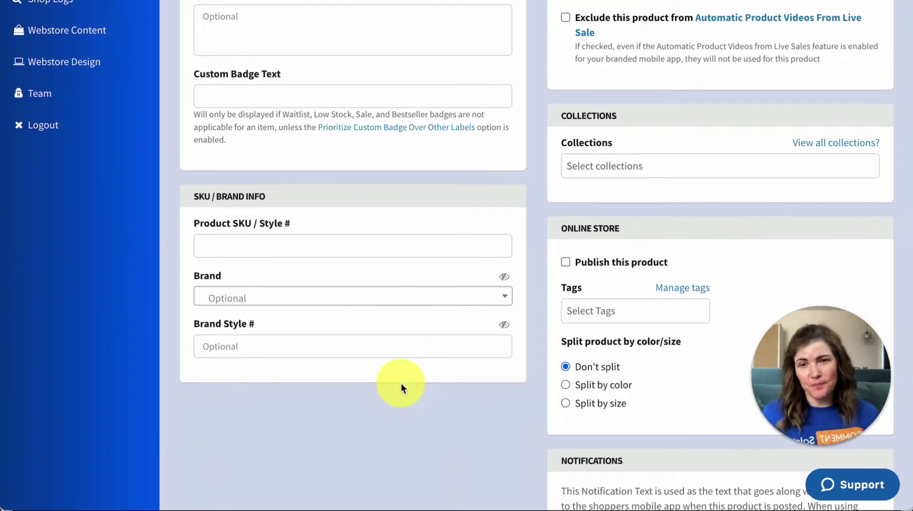
{"action": "left_click", "coordinate": [377, 251]}
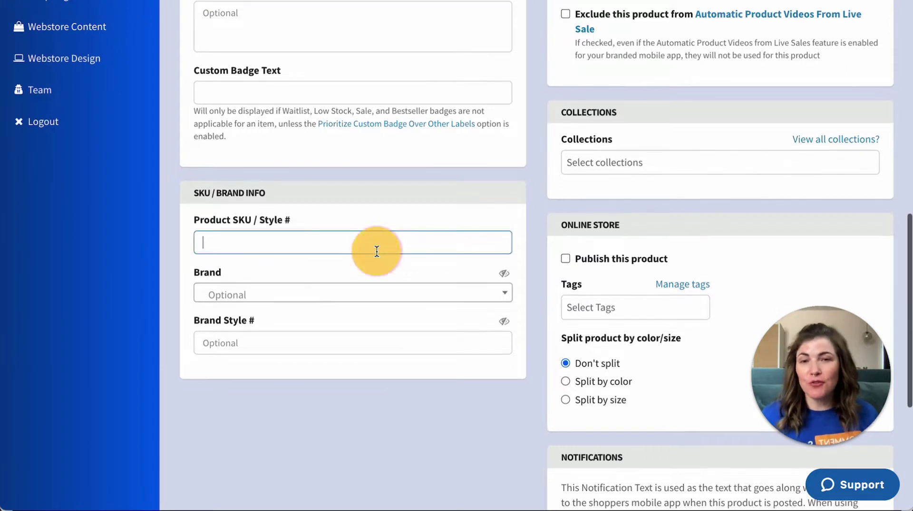
{"action": "left_click", "coordinate": [389, 297]}
{"action": "left_click", "coordinate": [363, 394]}
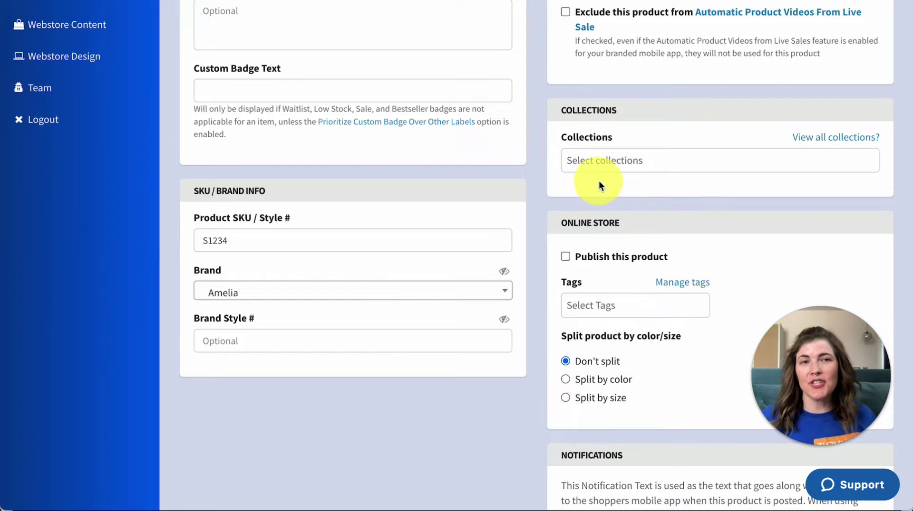
Scroll the Add Product form up to the top and back down to review the fields.
{"action": "scroll", "coordinate": [601, 181], "scroll_direction": "up", "scroll_amount": 4}
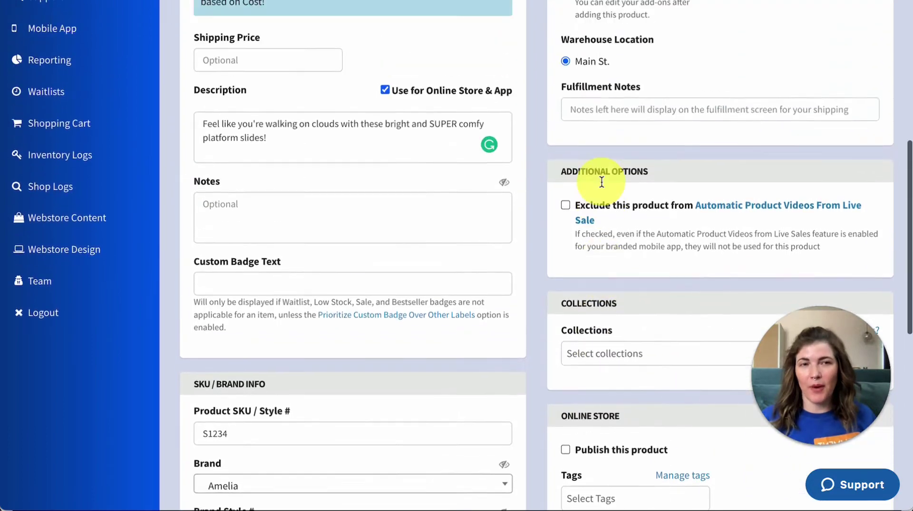
{"action": "scroll", "coordinate": [601, 181], "scroll_direction": "up", "scroll_amount": 7}
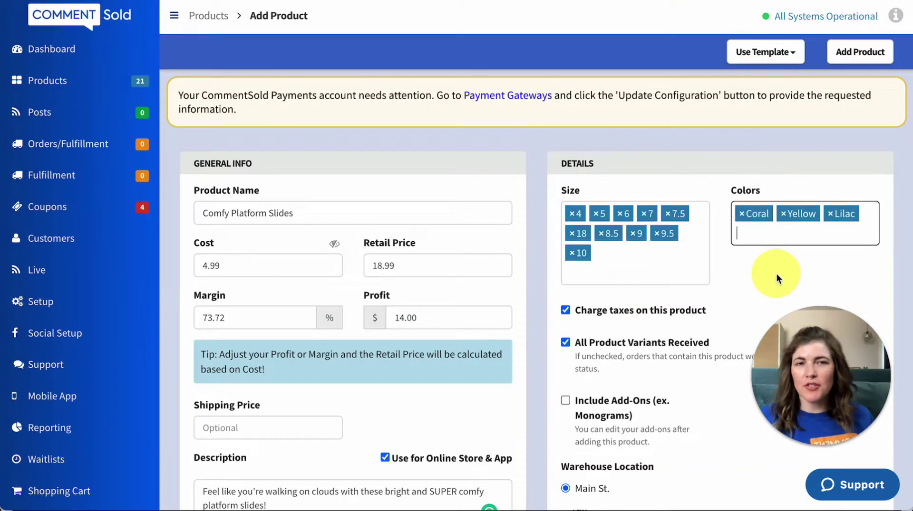
{"action": "scroll", "coordinate": [777, 273], "scroll_direction": "down", "scroll_amount": 10}
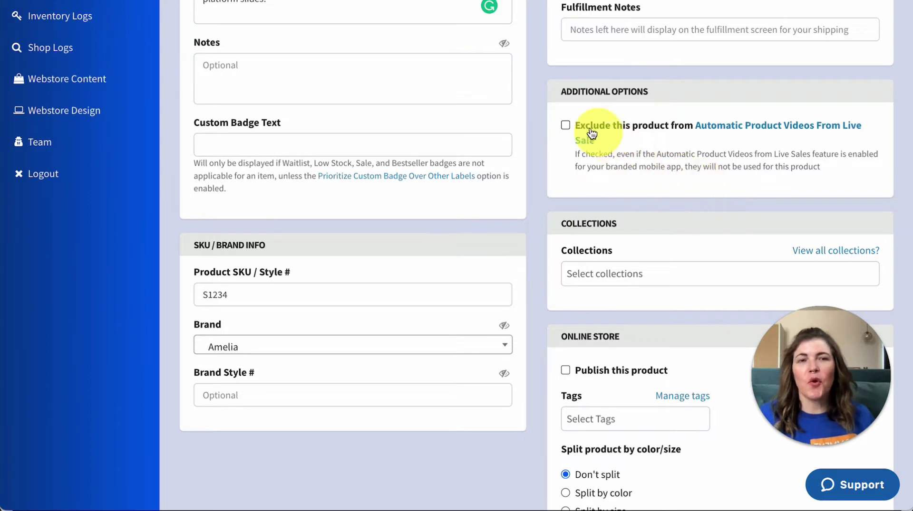
Exclude the product from automatic live-sale videos and add it to the Shoes collection.
{"action": "left_click", "coordinate": [571, 125]}
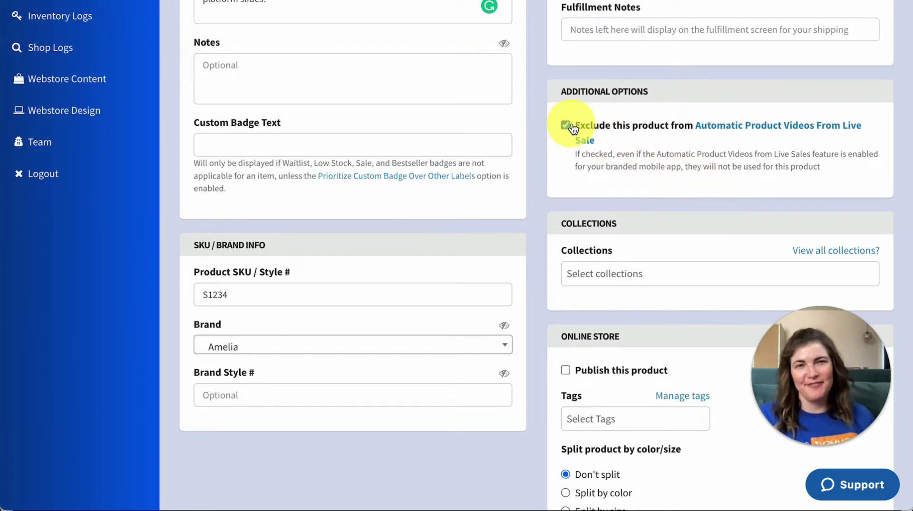
{"action": "scroll", "coordinate": [573, 126], "scroll_direction": "down", "scroll_amount": 1}
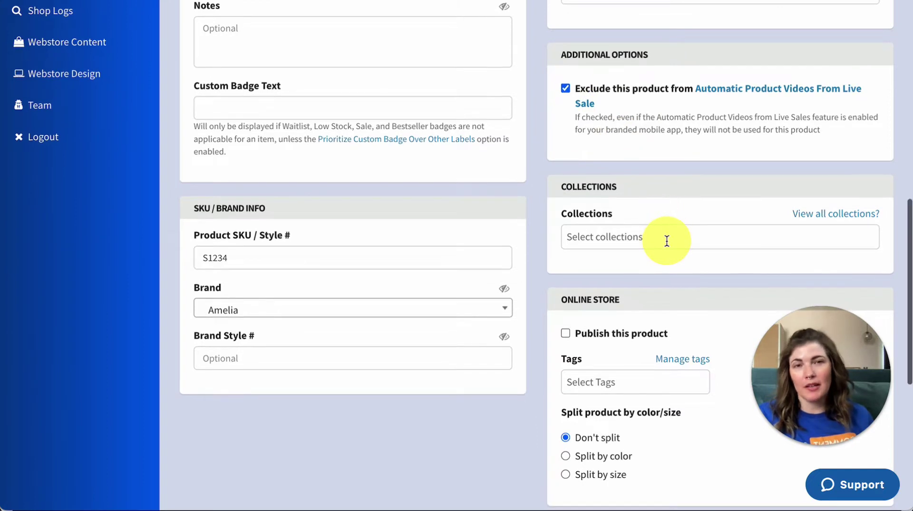
{"action": "scroll", "coordinate": [667, 241], "scroll_direction": "down", "scroll_amount": 1}
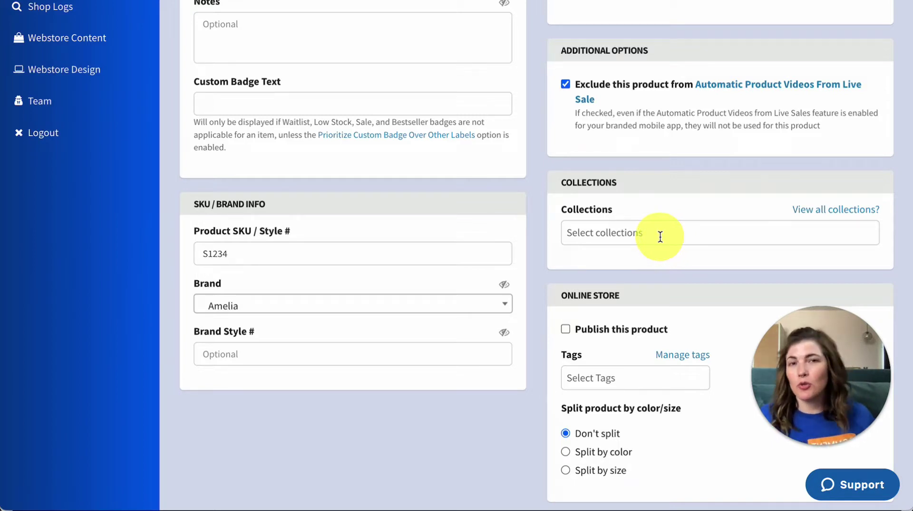
{"action": "left_click", "coordinate": [660, 236]}
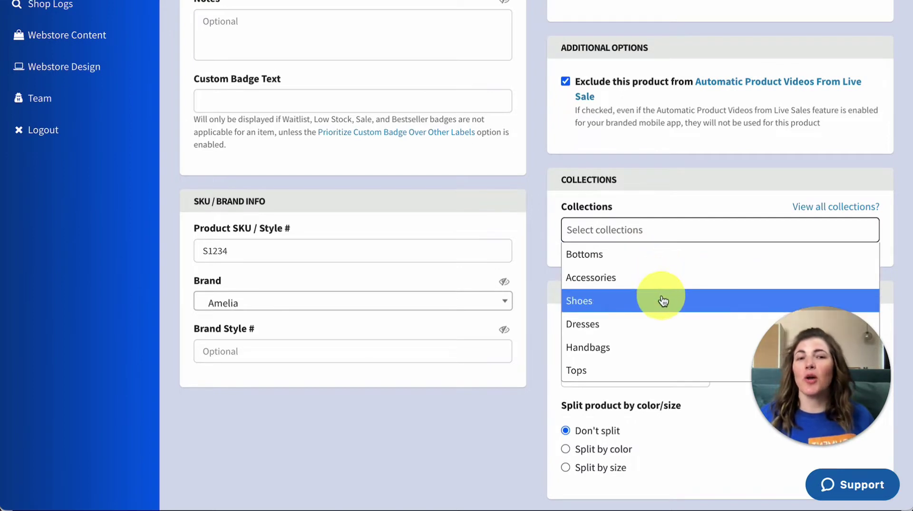
{"action": "left_click", "coordinate": [661, 301]}
Publish the product to the online store and adjust the remaining form options.
{"action": "scroll", "coordinate": [675, 300], "scroll_direction": "down", "scroll_amount": 5}
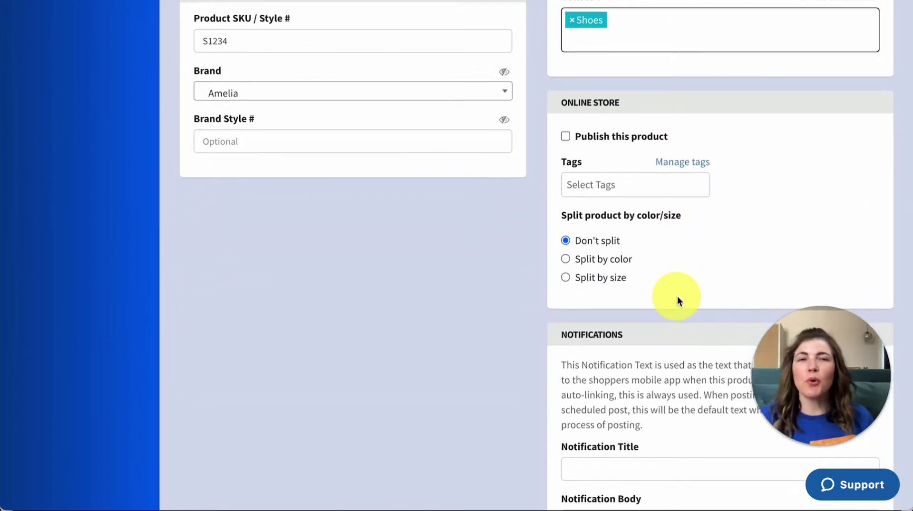
{"action": "left_click", "coordinate": [569, 138]}
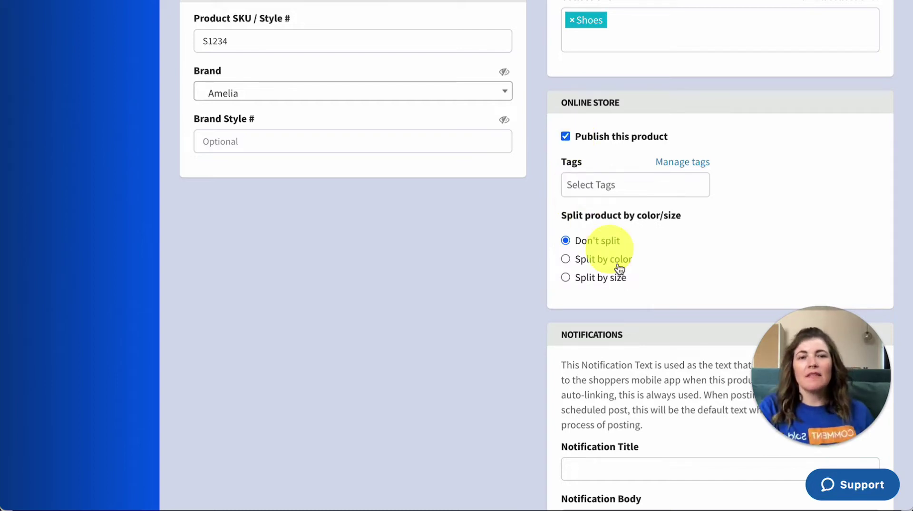
{"action": "scroll", "coordinate": [660, 331], "scroll_direction": "down", "scroll_amount": 3}
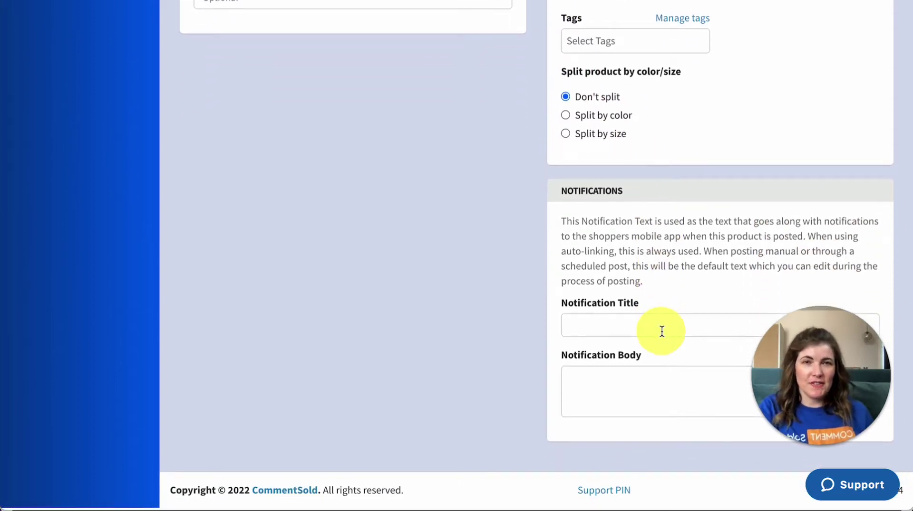
{"action": "left_click_drag", "start_coordinate": [823, 340], "coordinate": [449, 278]}
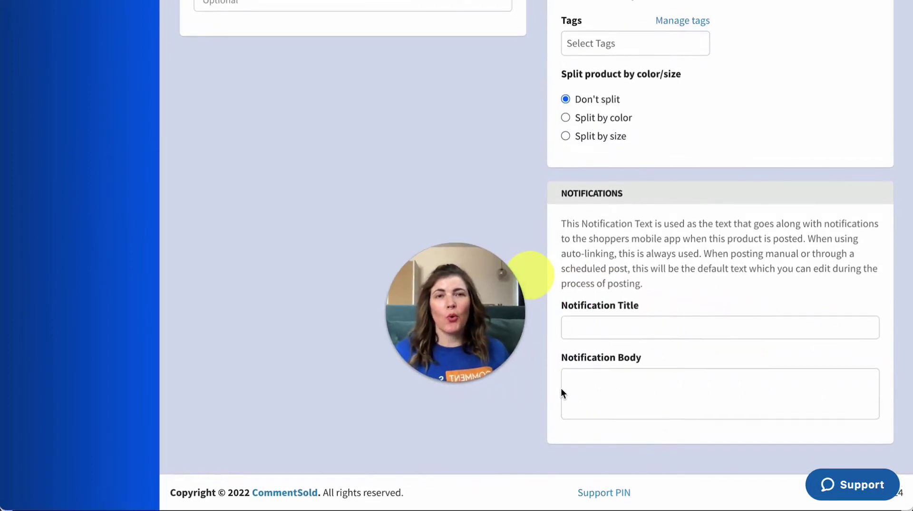
{"action": "left_click", "coordinate": [702, 360]}
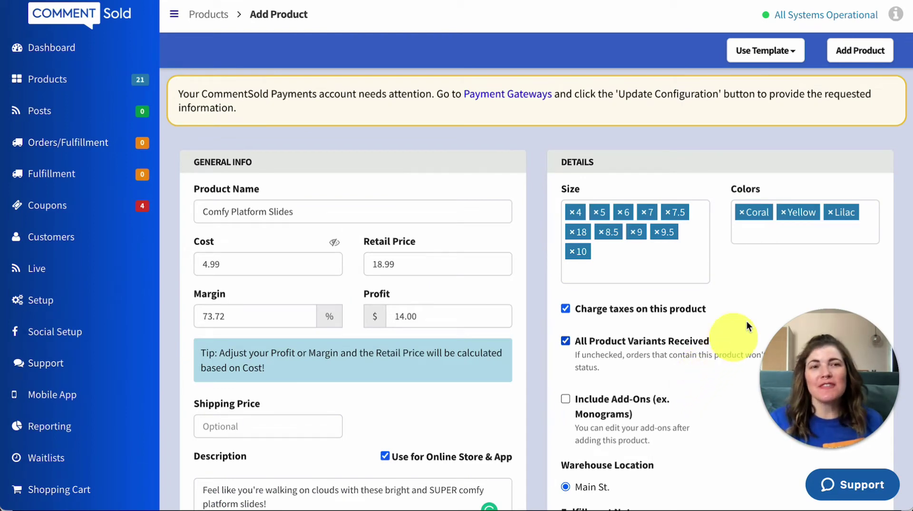
Save Comfy Platform Slides and upload slippers.jpg as its product image.
{"action": "left_click", "coordinate": [881, 60]}
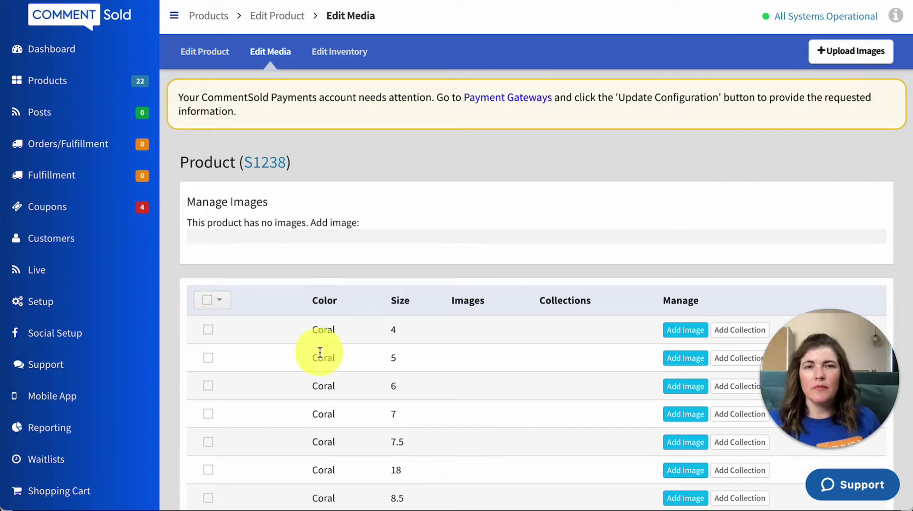
{"action": "left_click_drag", "start_coordinate": [12, 425], "coordinate": [320, 200]}
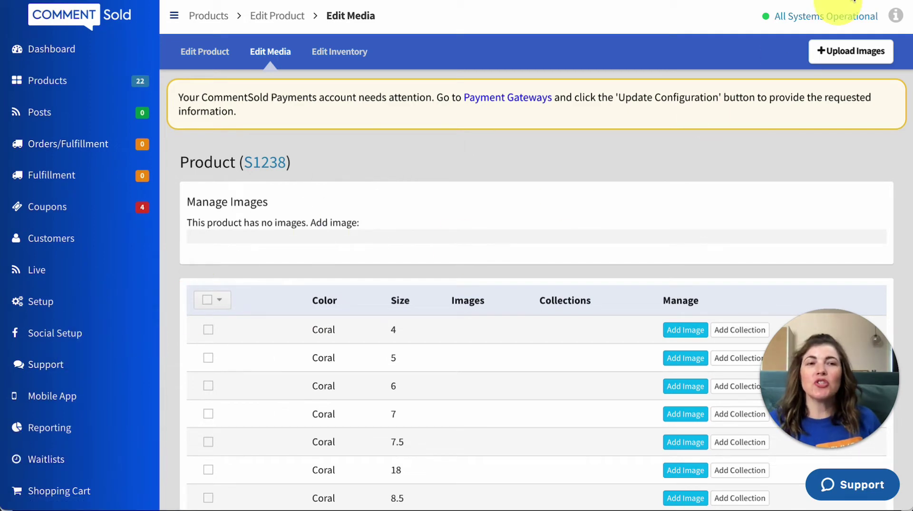
{"action": "left_click", "coordinate": [862, 56]}
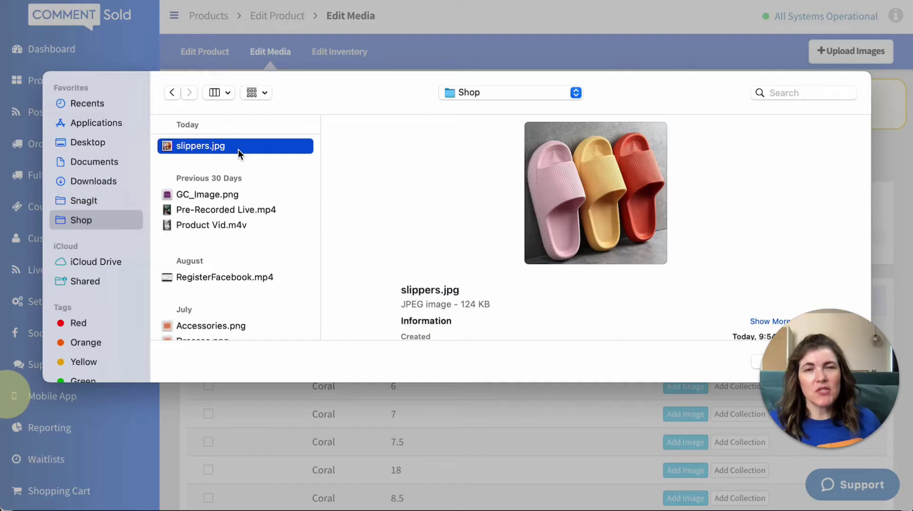
{"action": "double_click", "coordinate": [239, 150]}
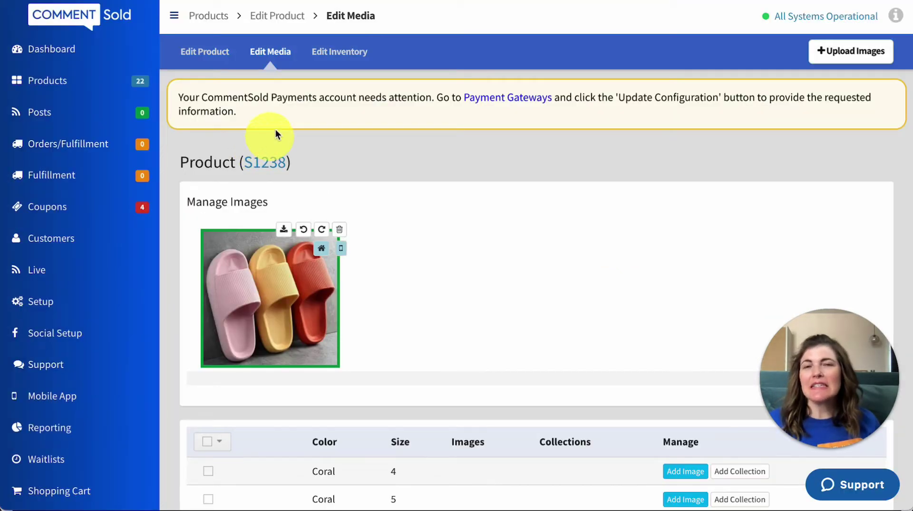
{"action": "left_click", "coordinate": [338, 60]}
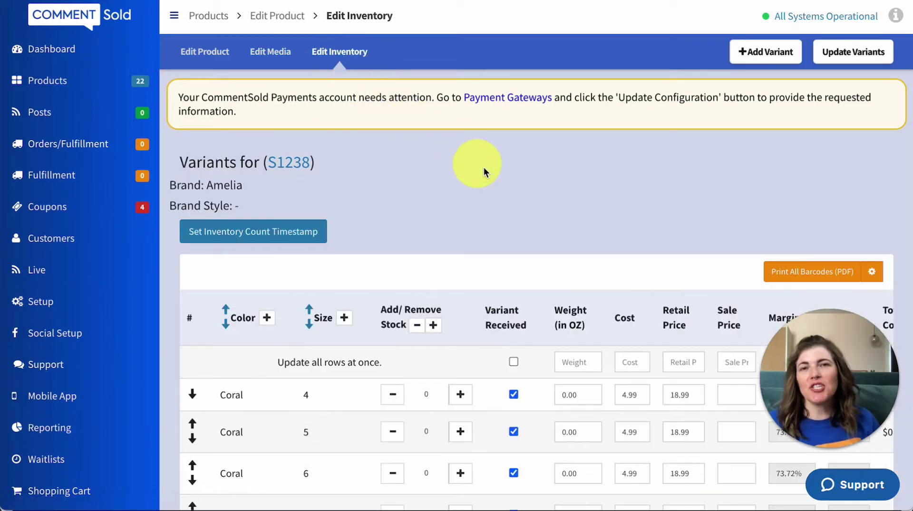
Review the Coral size variants table, opening and dismissing the Size + dialog without changes.
{"action": "scroll", "coordinate": [533, 197], "scroll_direction": "down", "scroll_amount": 1}
{"action": "scroll", "coordinate": [533, 197], "scroll_direction": "down", "scroll_amount": 3}
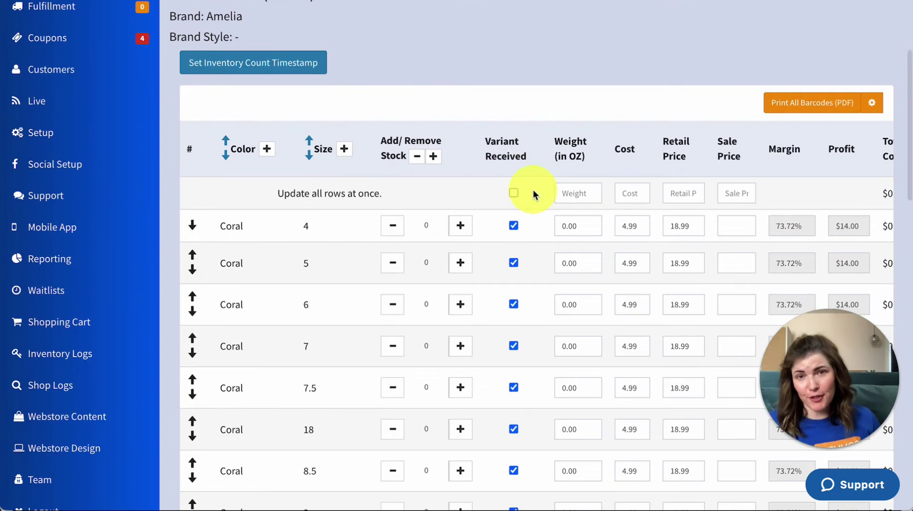
{"action": "scroll", "coordinate": [368, 162], "scroll_direction": "up", "scroll_amount": 1}
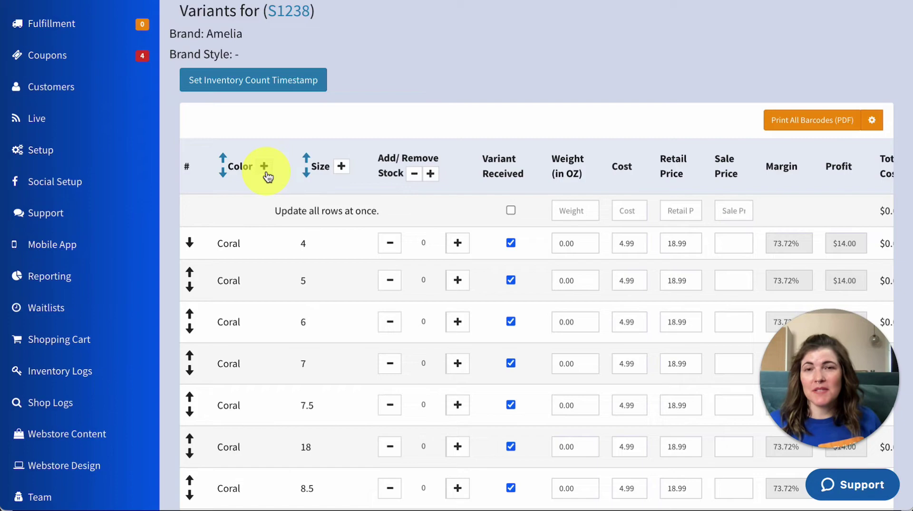
{"action": "left_click", "coordinate": [340, 167]}
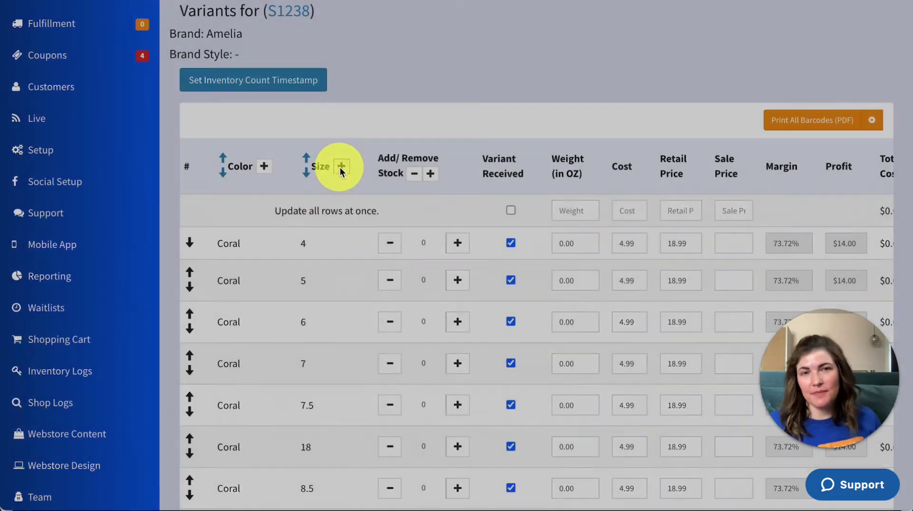
{"action": "left_click", "coordinate": [470, 152]}
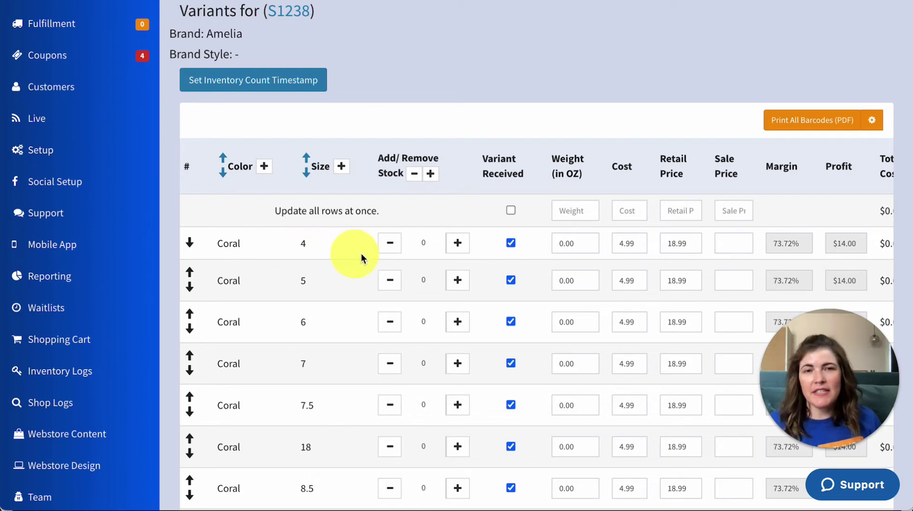
Clear all received flags, then mark only Coral sizes 4, 6 and 7.5 as Variant Received.
{"action": "left_click", "coordinate": [511, 210]}
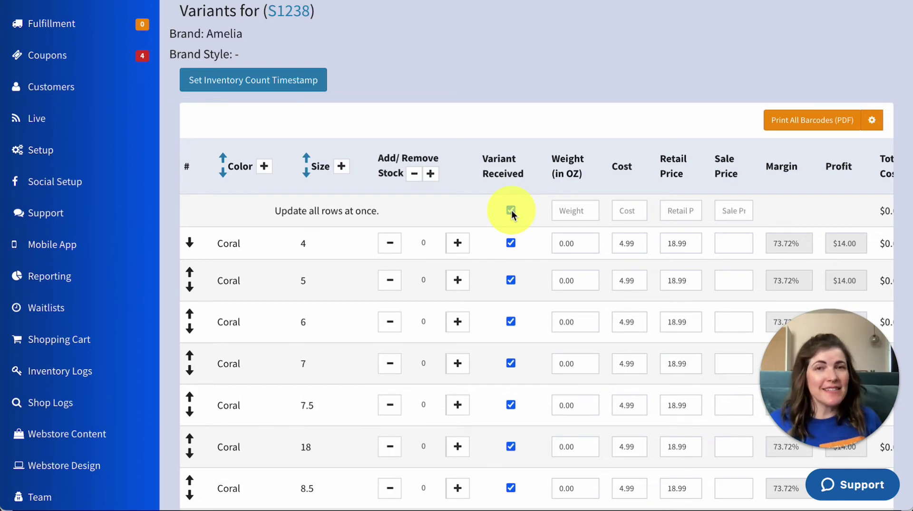
{"action": "left_click", "coordinate": [511, 210]}
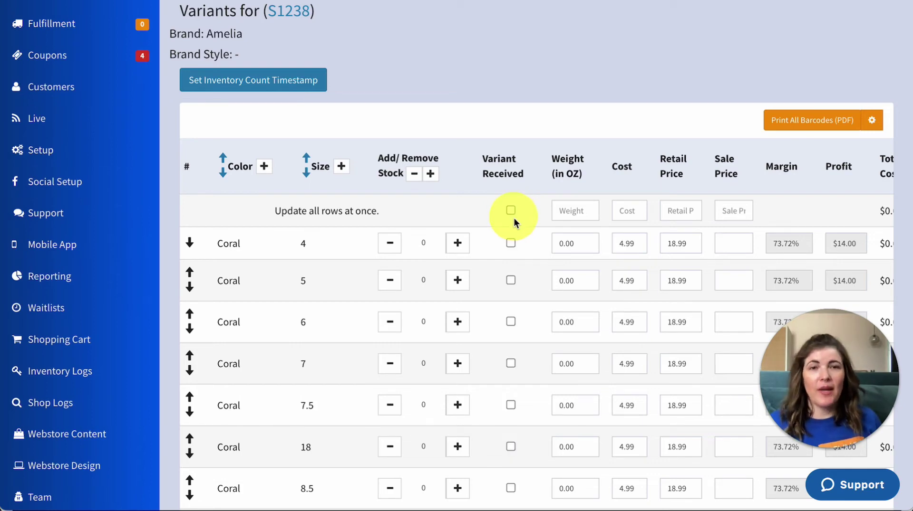
{"action": "left_click", "coordinate": [510, 243]}
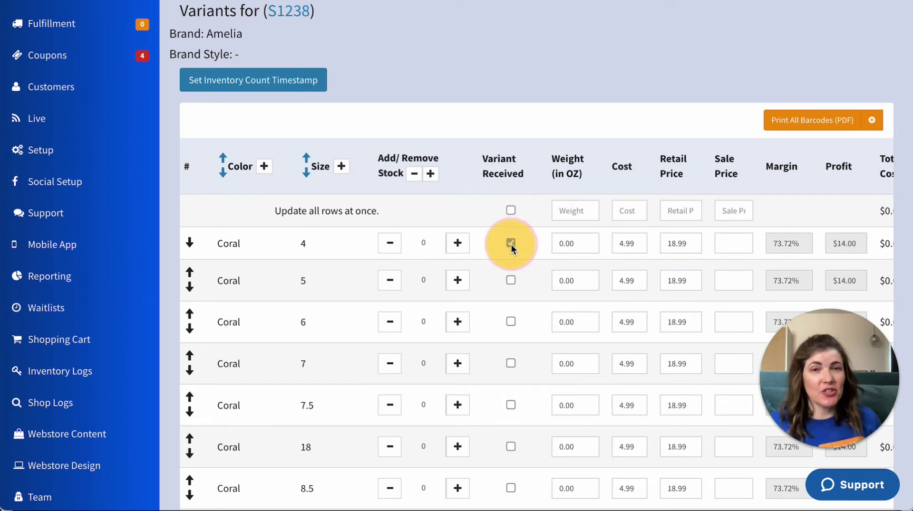
{"action": "left_click", "coordinate": [510, 322]}
{"action": "left_click", "coordinate": [511, 406]}
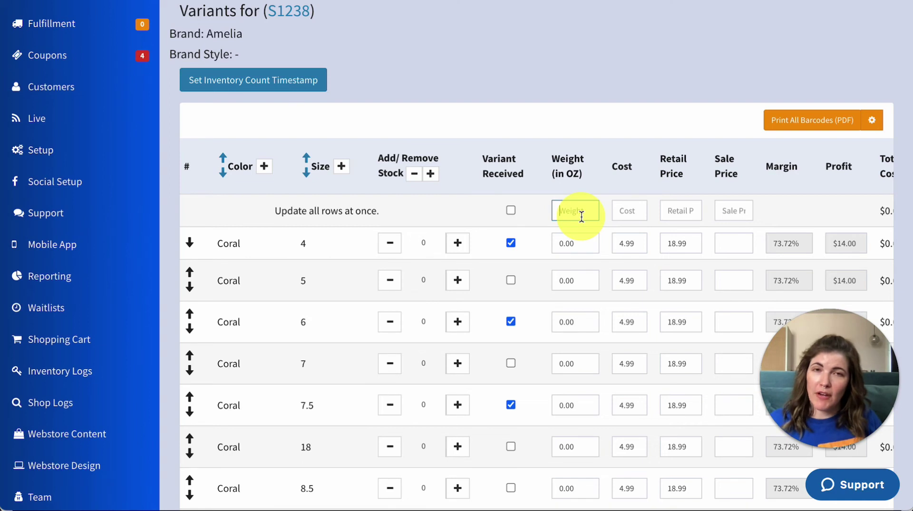
Enter weights of 2, 3 and 4 oz for Coral sizes 4, 5 and 6, then update the variants.
{"action": "left_click", "coordinate": [586, 244]}
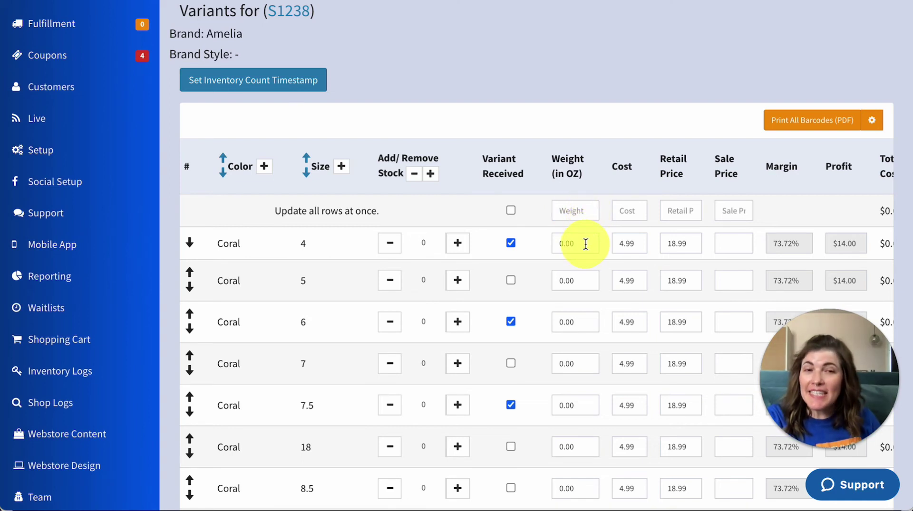
{"action": "left_click_drag", "start_coordinate": [586, 244], "coordinate": [535, 244]}
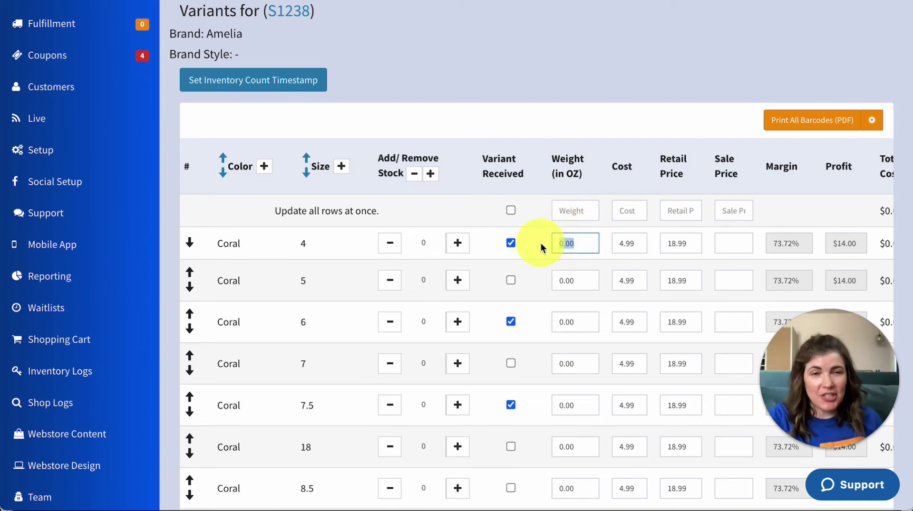
{"action": "type", "text": "2"}
{"action": "key", "text": "Tab"}
{"action": "type", "text": "3"}
{"action": "key", "text": "Tab"}
{"action": "type", "text": "4"}
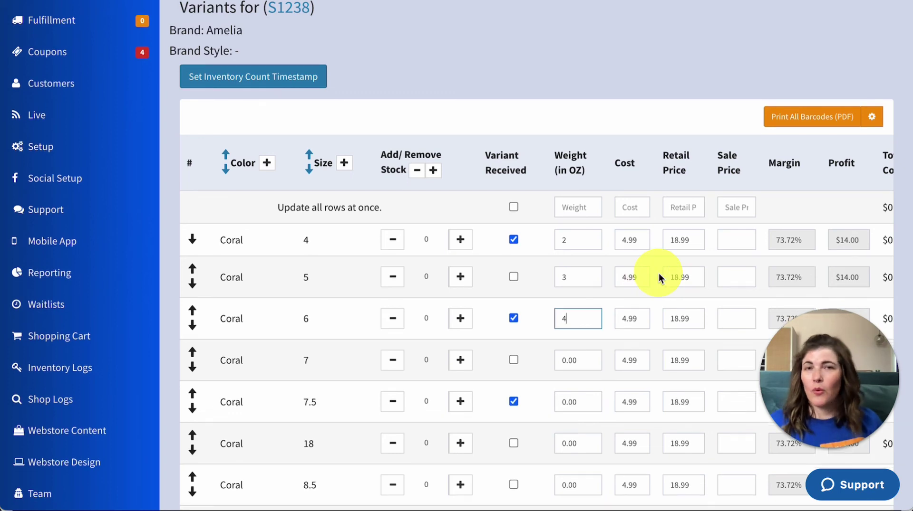
{"action": "scroll", "coordinate": [645, 272], "scroll_direction": "up", "scroll_amount": 3}
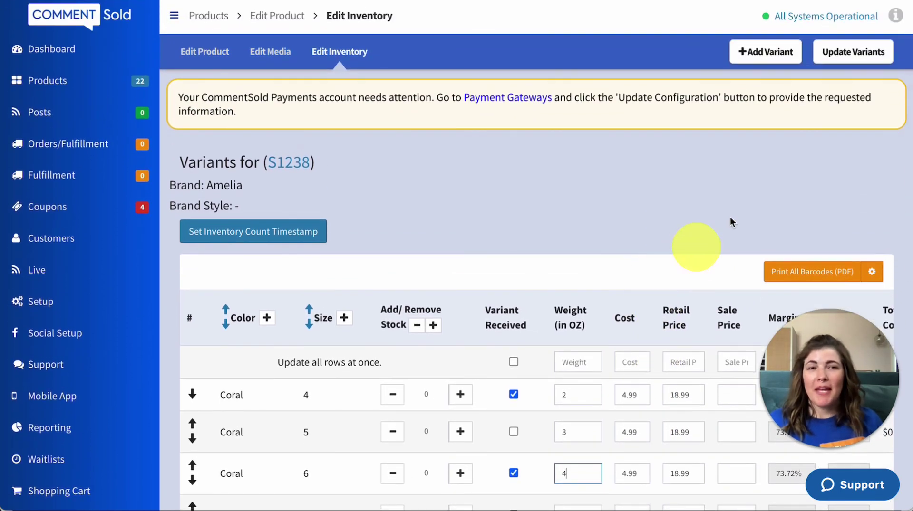
{"action": "left_click", "coordinate": [853, 56]}
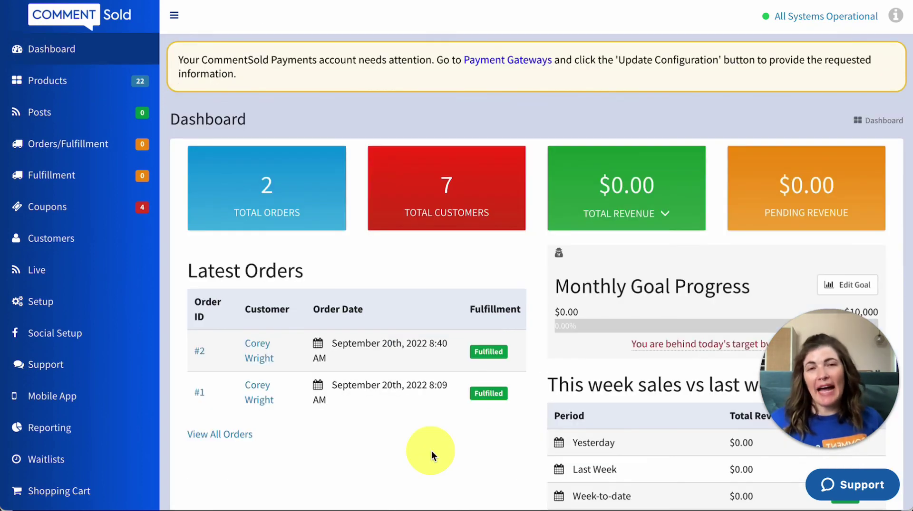